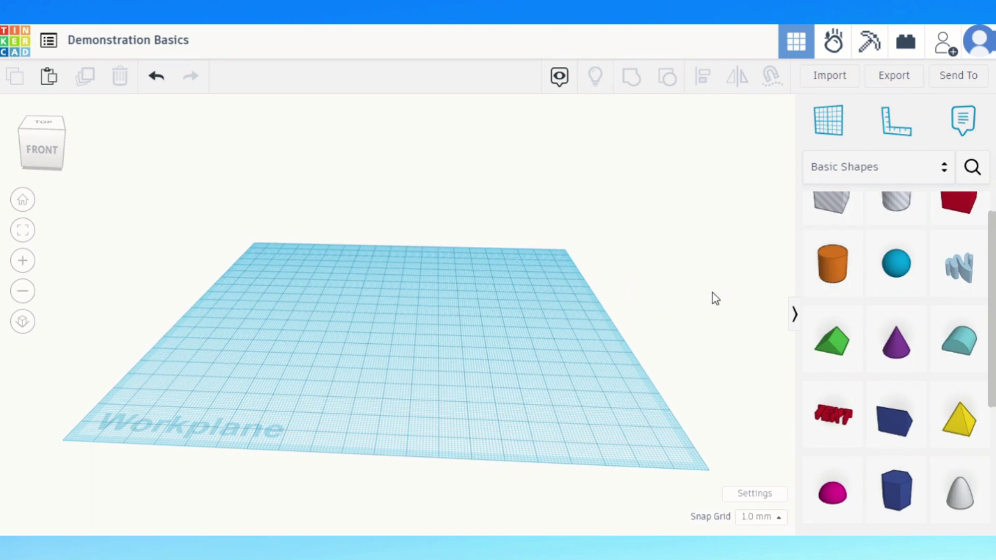
# Place an orange cylinder on the workplane and rest a magenta half sphere on its top
pyautogui.click(829, 277)
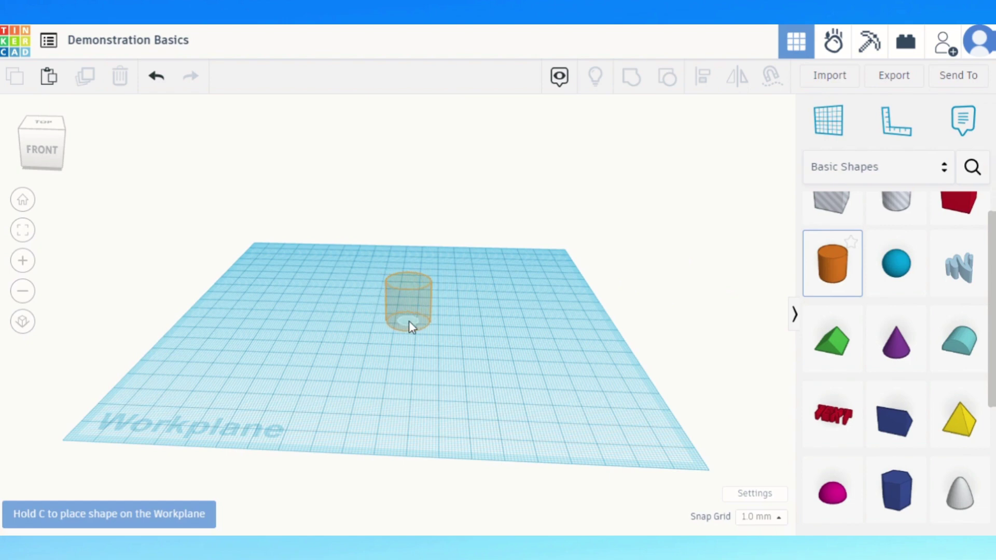
pyautogui.click(409, 323)
pyautogui.click(832, 506)
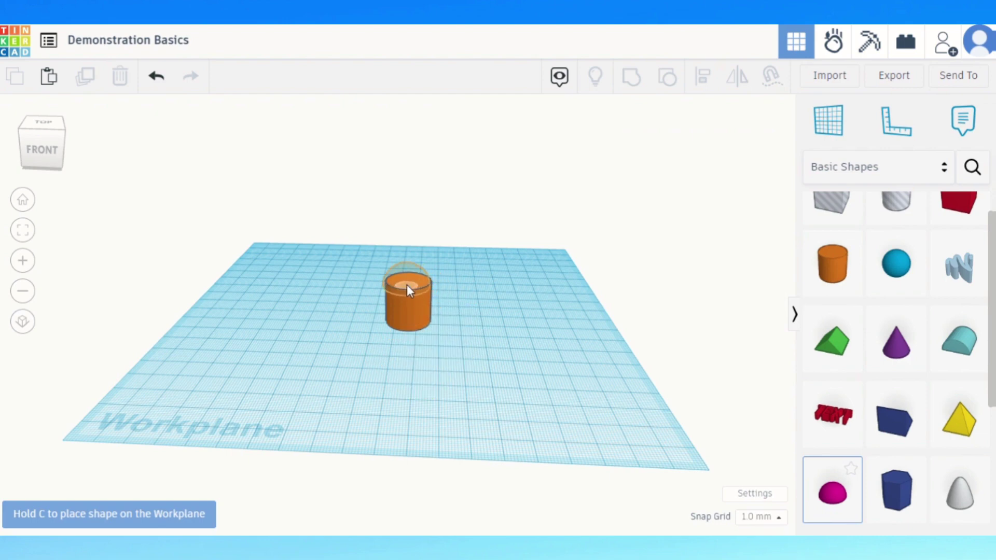
pyautogui.click(409, 282)
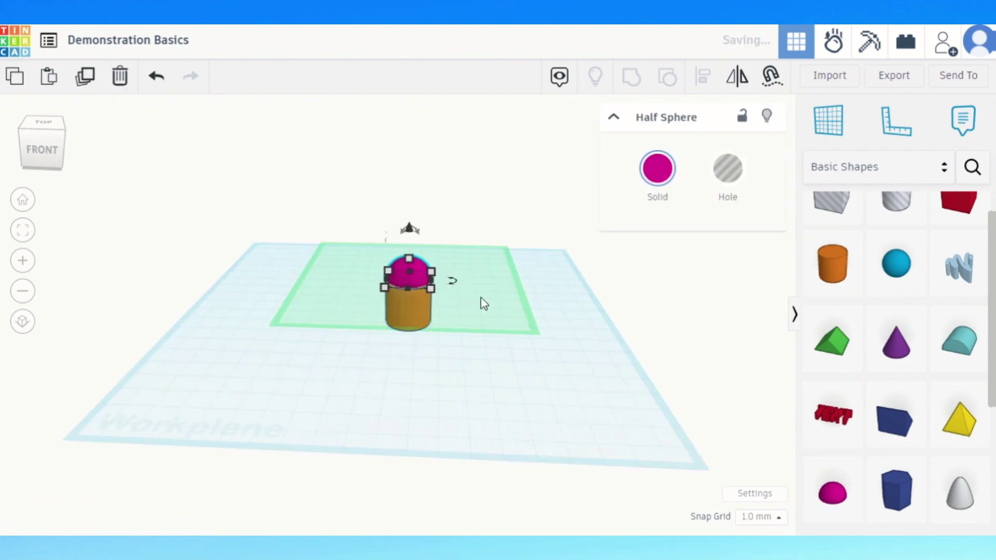
pyautogui.click(414, 240)
pyautogui.scroll(4, 415, 236)
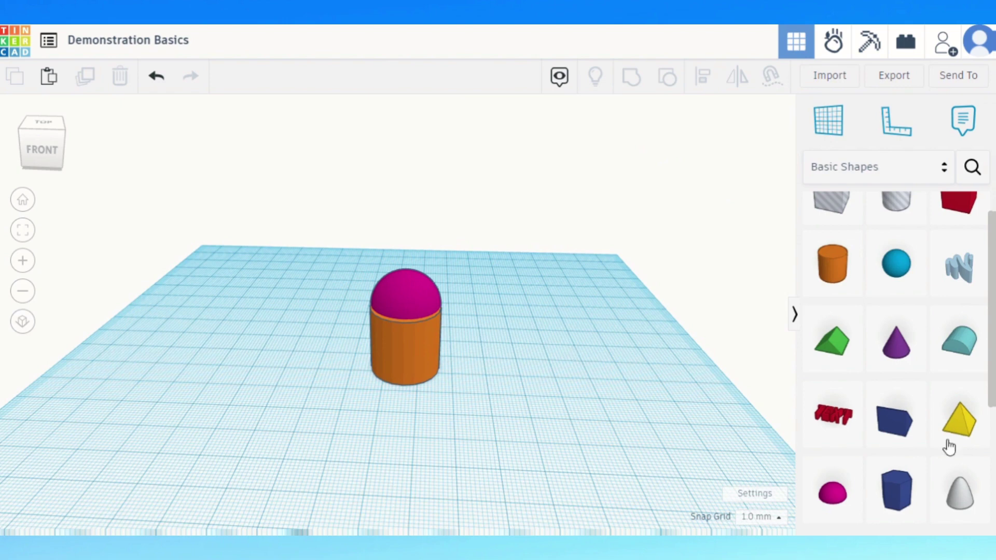
# Add a red box to the workplane beside the cylinder
pyautogui.scroll(-2, 895, 353)
pyautogui.scroll(-1, 889, 349)
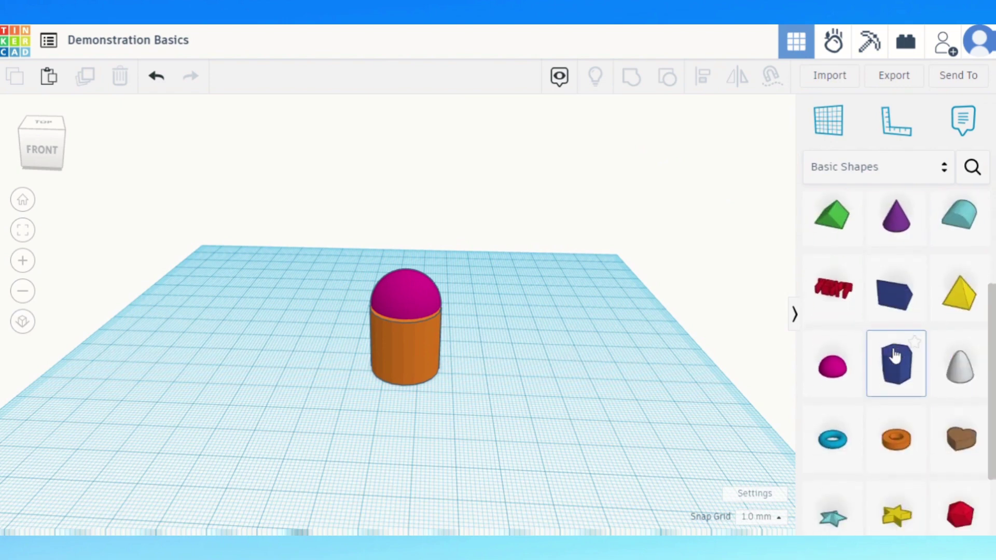
pyautogui.scroll(-1, 883, 418)
pyautogui.scroll(4, 884, 420)
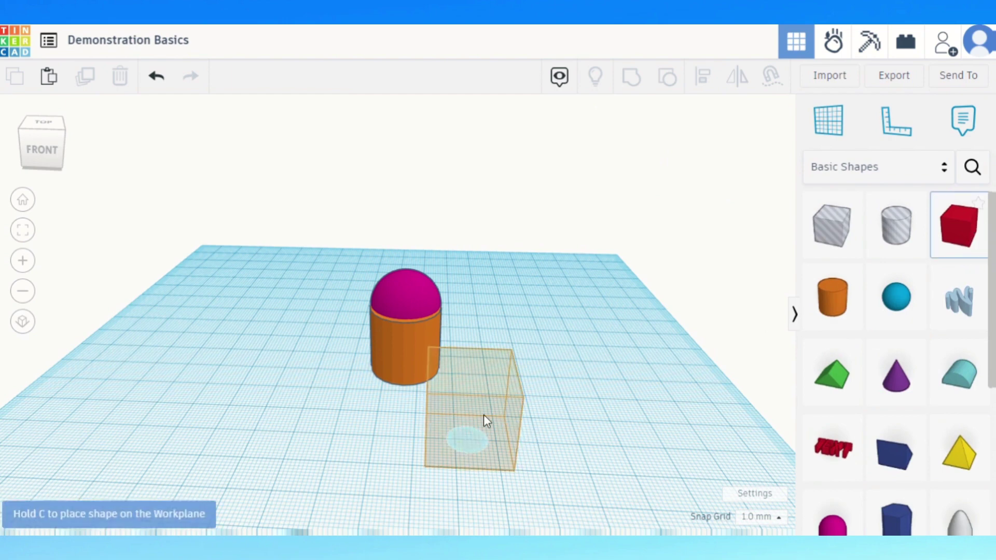
pyautogui.click(499, 371)
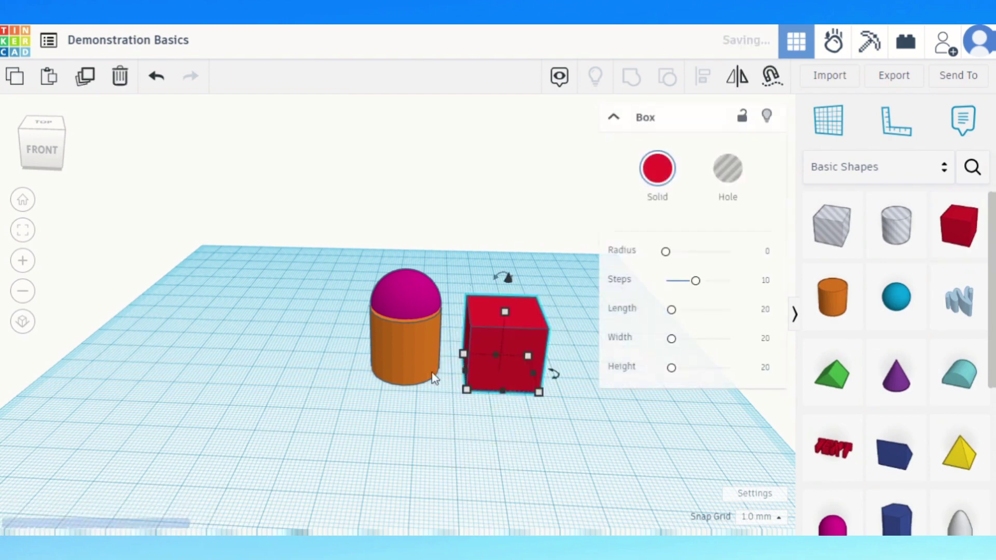
pyautogui.click(328, 350)
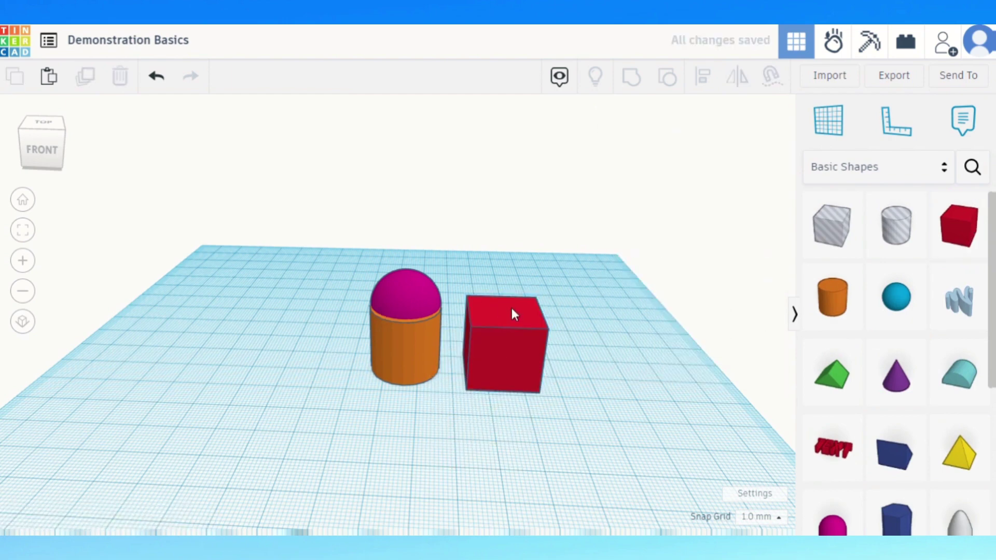
# Move the orange cylinder onto the top of the red box
pyautogui.click(405, 334)
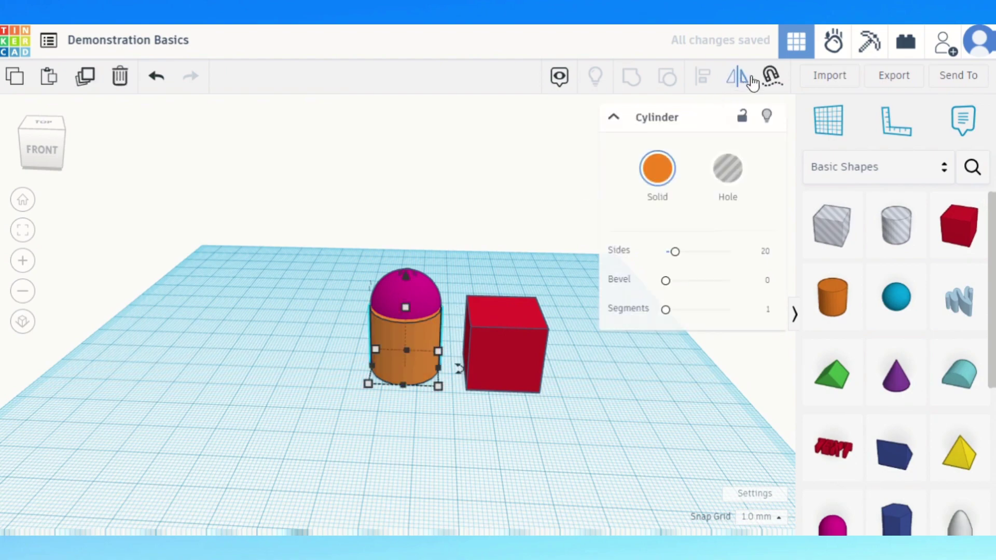
pyautogui.click(764, 79)
pyautogui.moveTo(431, 353); pyautogui.dragTo(499, 321)
pyautogui.click(496, 217)
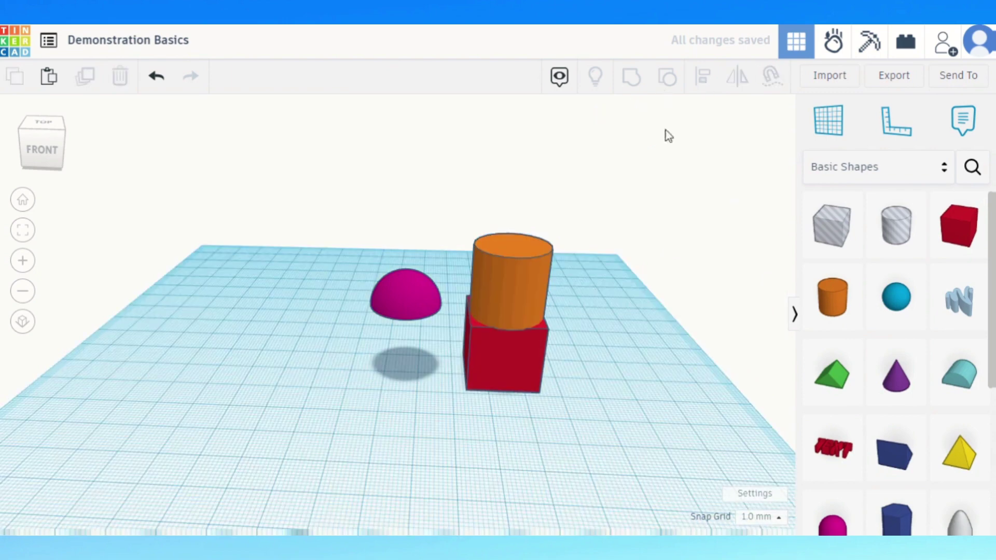
# Lift the half sphere onto the cylinder's top and reposition the red box beneath the stack
pyautogui.click(390, 294)
pyautogui.click(771, 77)
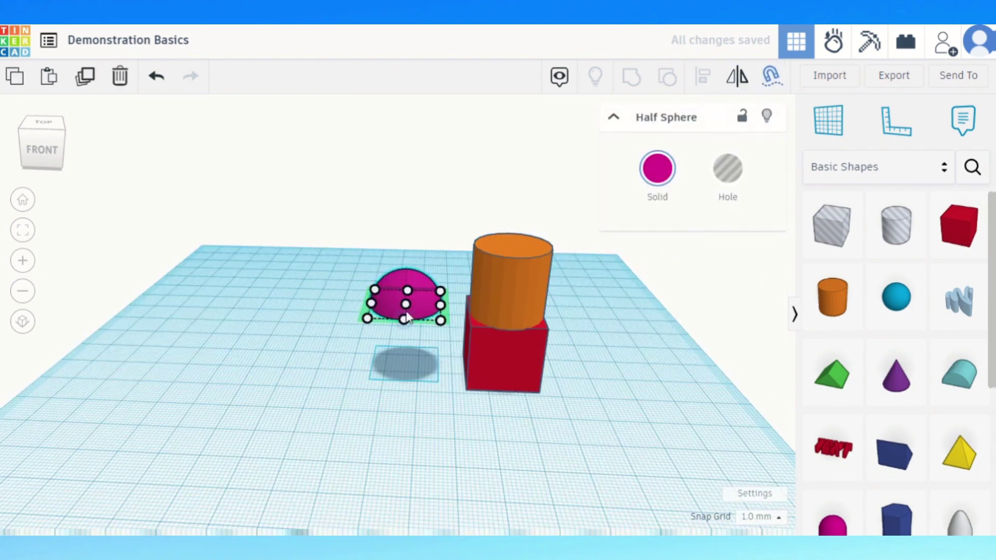
pyautogui.moveTo(414, 309); pyautogui.dragTo(512, 241)
pyautogui.hotkey('ctrl', 'z')
pyautogui.moveTo(409, 308); pyautogui.dragTo(512, 246)
pyautogui.press('Escape')
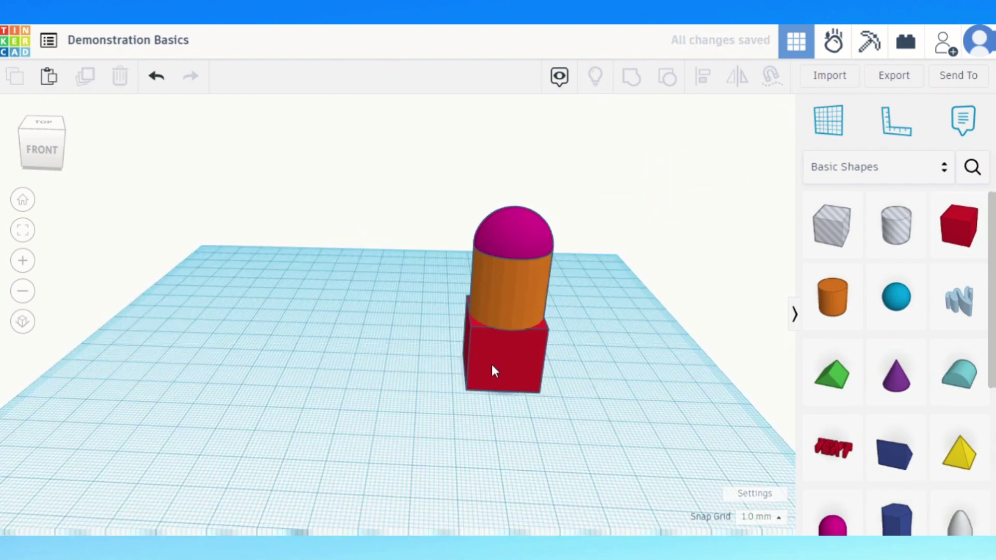
pyautogui.moveTo(492, 370); pyautogui.dragTo(506, 386)
# Group the half sphere, cylinder and red box into one magenta shape and move it left
pyautogui.click(591, 389)
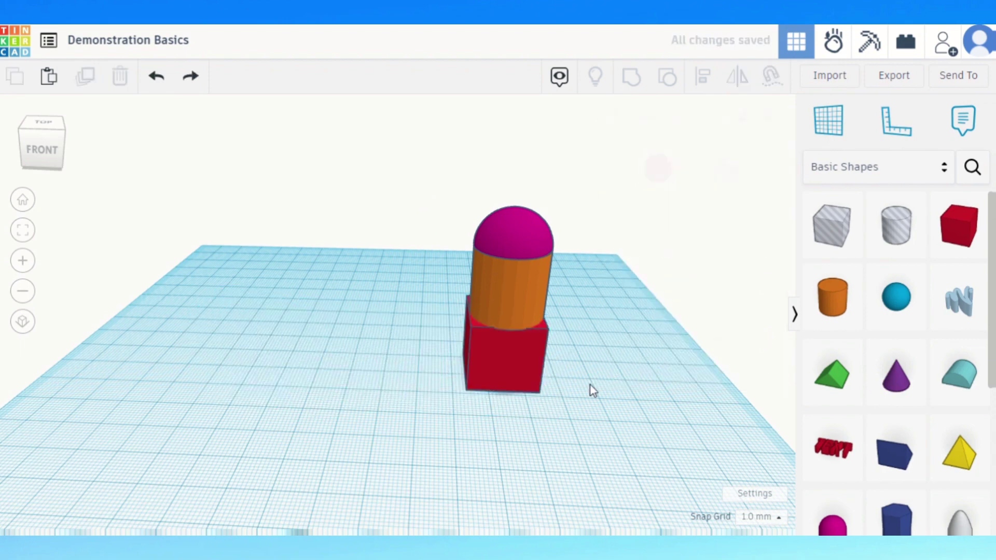
pyautogui.click(515, 234)
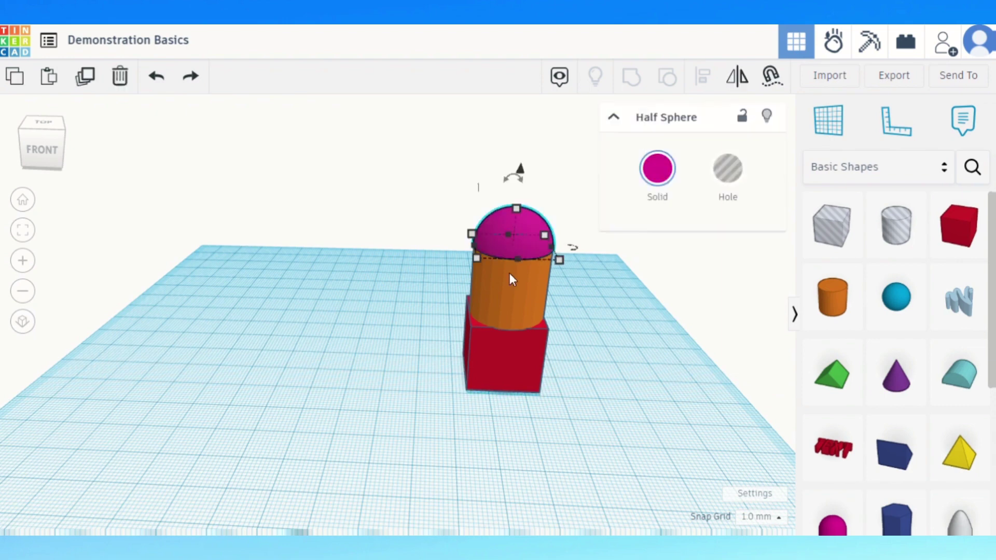
pyautogui.keyDown('shift'); pyautogui.click(502, 304); pyautogui.keyUp('shift')
pyautogui.keyDown('shift'); pyautogui.click(494, 363); pyautogui.keyUp('shift')
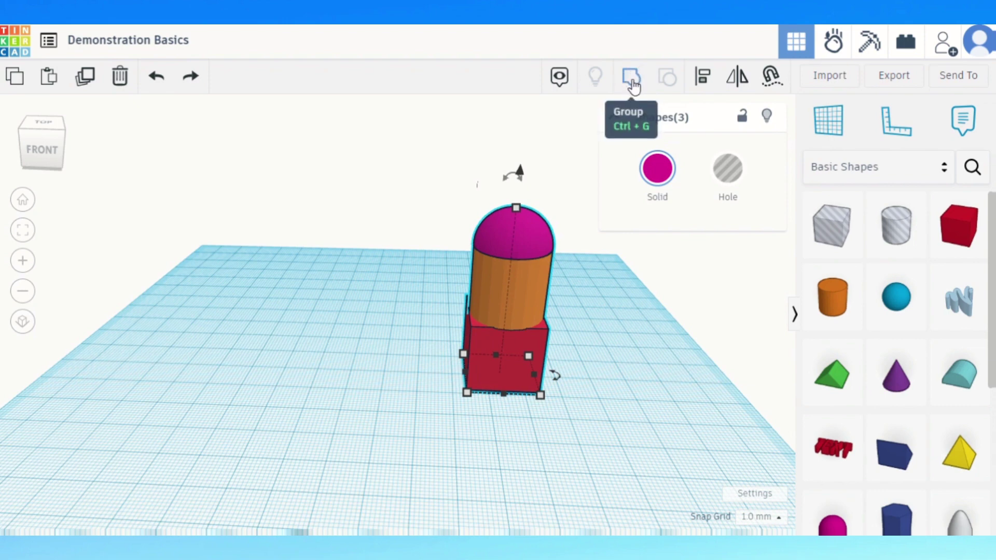
pyautogui.click(633, 84)
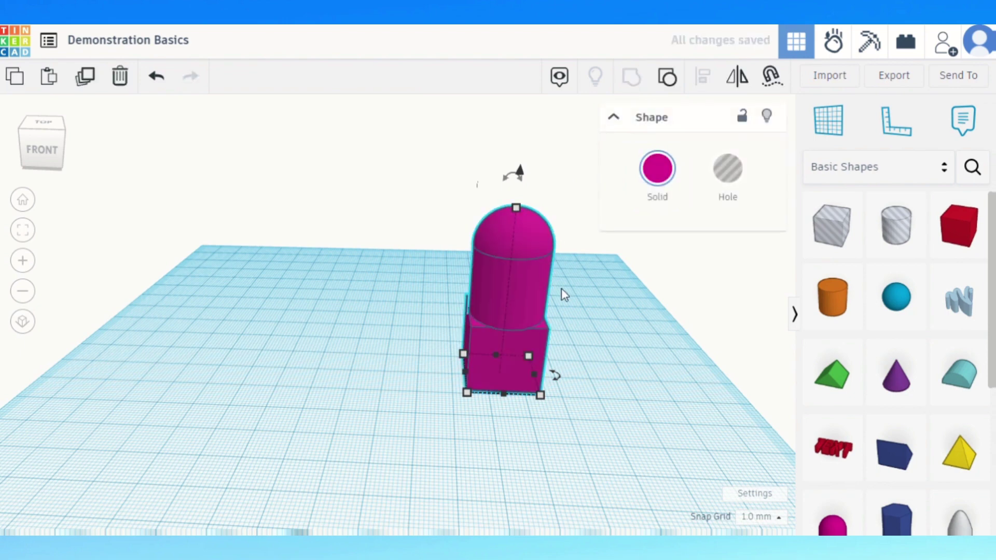
pyautogui.moveTo(496, 359); pyautogui.dragTo(487, 377)
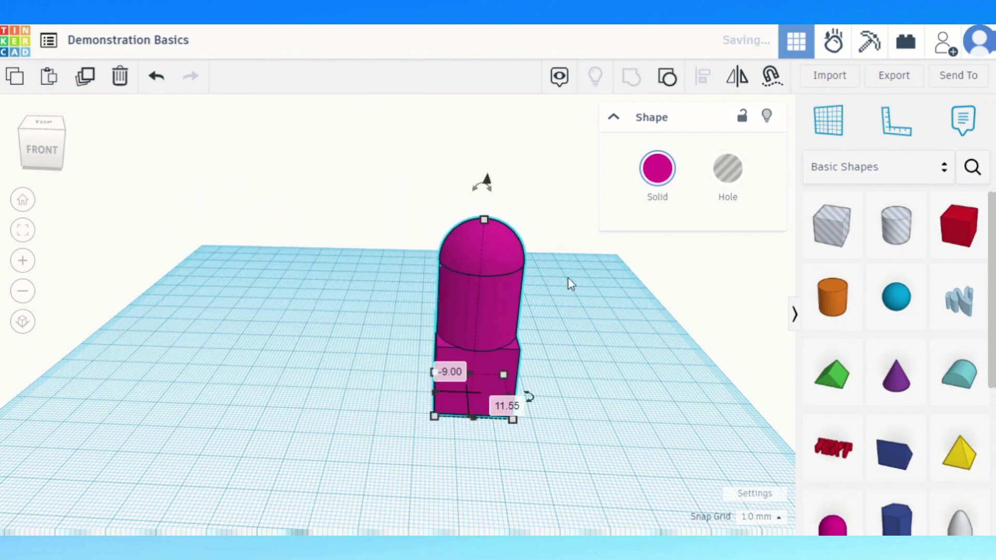
# Colour the grouped stack teal and shift it slightly left of the workplane centre
pyautogui.click(658, 176)
pyautogui.click(613, 322)
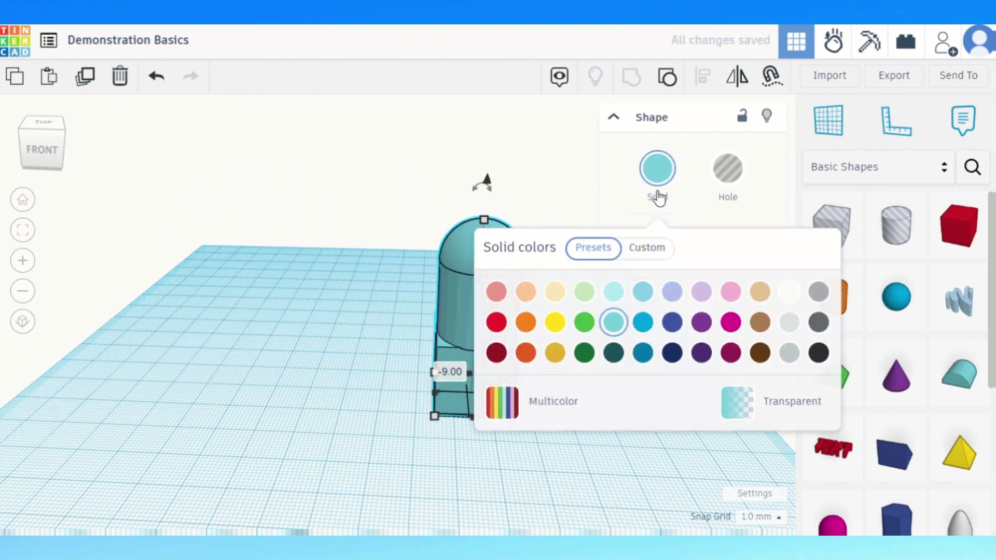
pyautogui.click(613, 118)
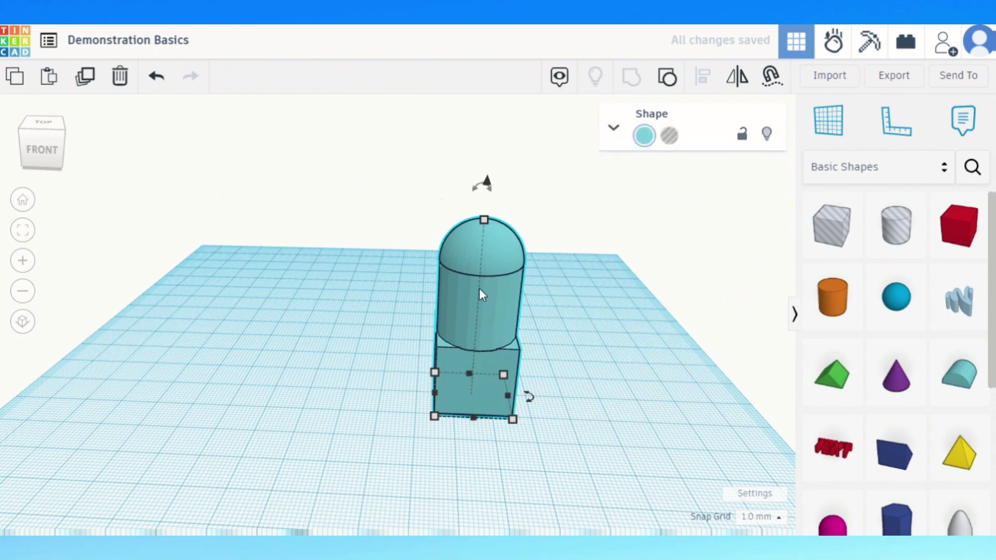
pyautogui.hotkey('ctrl', 'z')
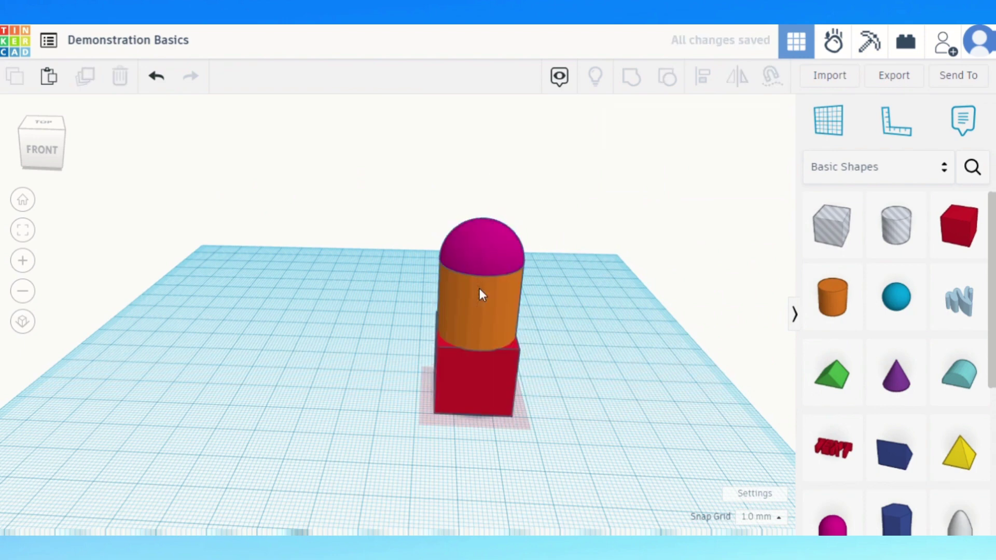
pyautogui.click(483, 316)
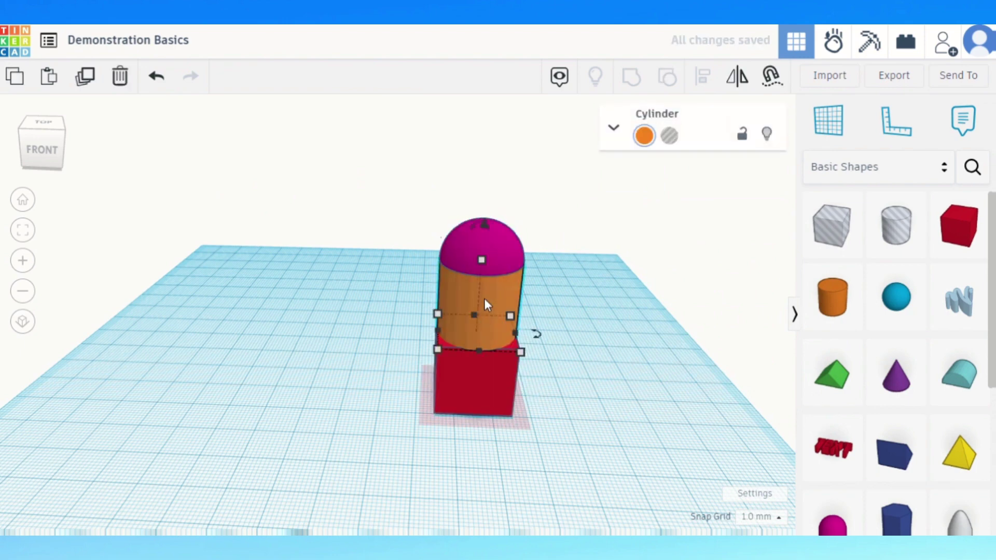
pyautogui.click(544, 351)
pyautogui.moveTo(487, 366); pyautogui.dragTo(500, 335)
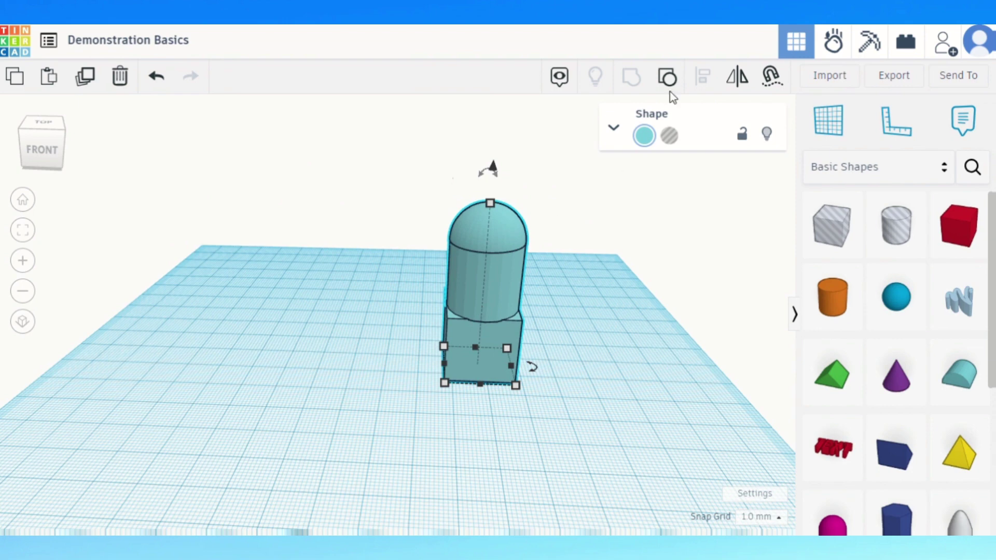
# Move the teal group left and forward, then ungroup it into box, cylinder and half sphere
pyautogui.moveTo(467, 334); pyautogui.dragTo(413, 359)
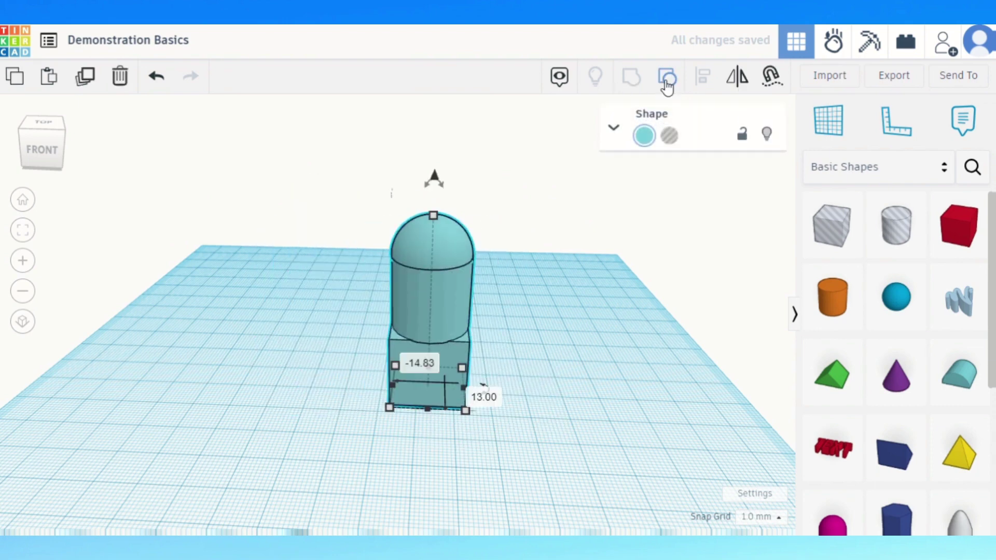
pyautogui.click(668, 83)
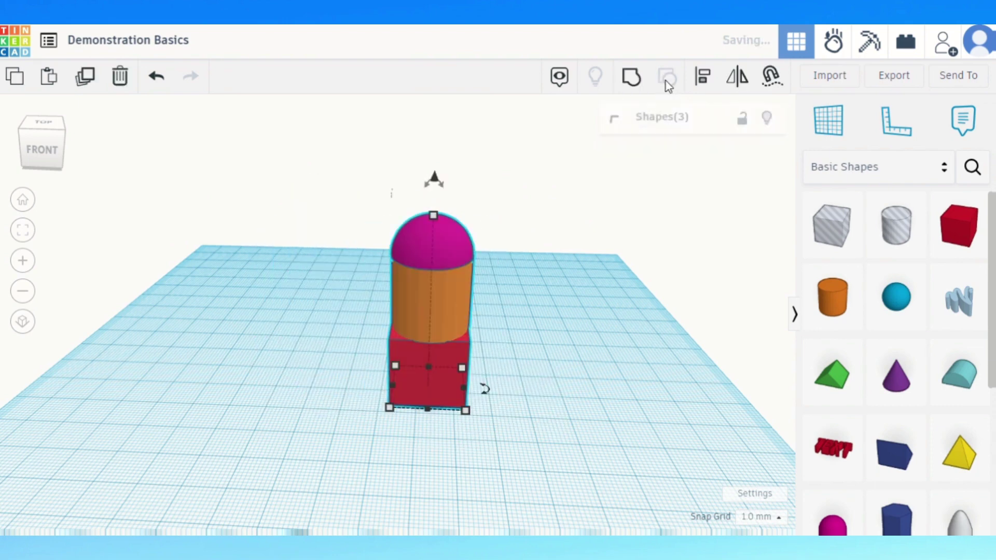
pyautogui.click(571, 364)
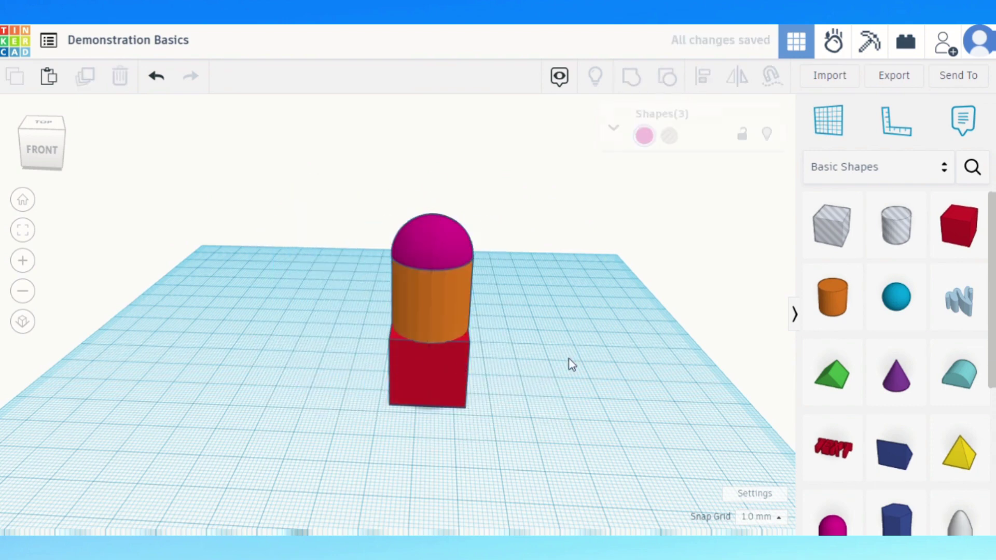
# Group the half sphere and orange cylinder together
pyautogui.click(433, 253)
pyautogui.click(432, 301)
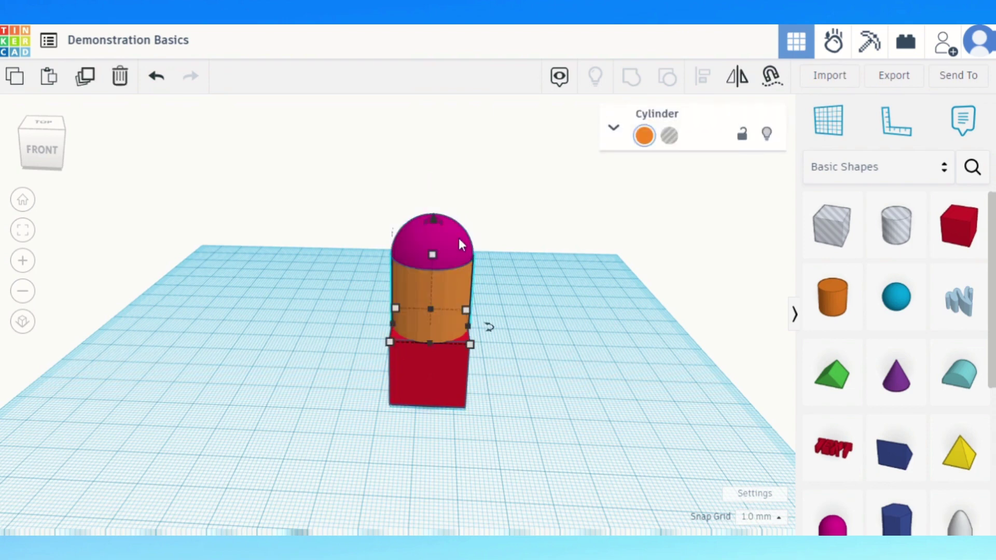
pyautogui.moveTo(371, 190); pyautogui.dragTo(477, 304)
pyautogui.click(497, 286)
pyautogui.click(428, 287)
pyautogui.click(452, 233)
pyautogui.keyDown('shift'); pyautogui.click(439, 297); pyautogui.keyUp('shift')
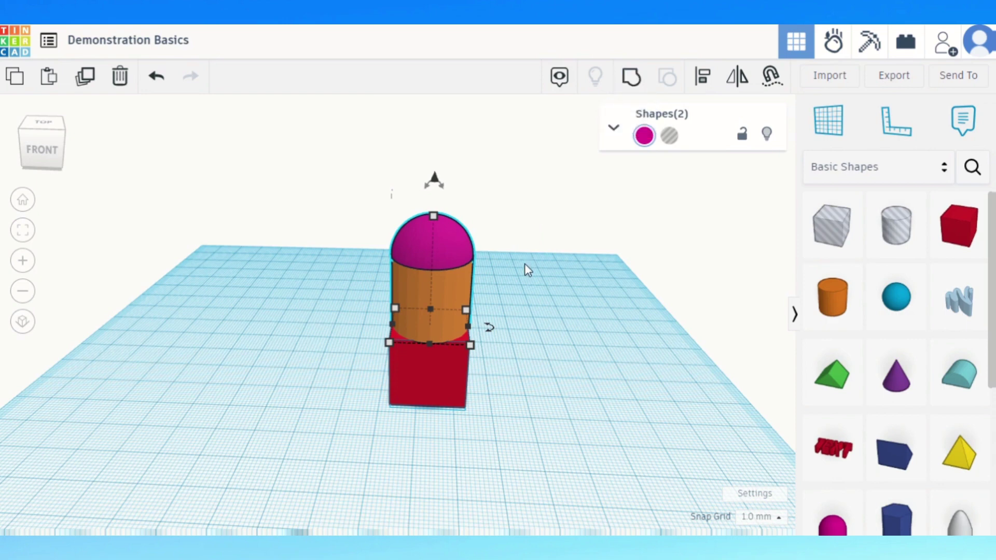
pyautogui.hotkey('ctrl', 'g')
# Group the half sphere and cylinder pair with the red box into one magenta stack
pyautogui.moveTo(441, 294)
pyautogui.mouseDown()
pyautogui.moveTo(294, 296)
pyautogui.moveTo(409, 282)
pyautogui.moveTo(439, 296)
pyautogui.mouseUp()
pyautogui.keyDown('shift'); pyautogui.click(417, 367); pyautogui.keyUp('shift')
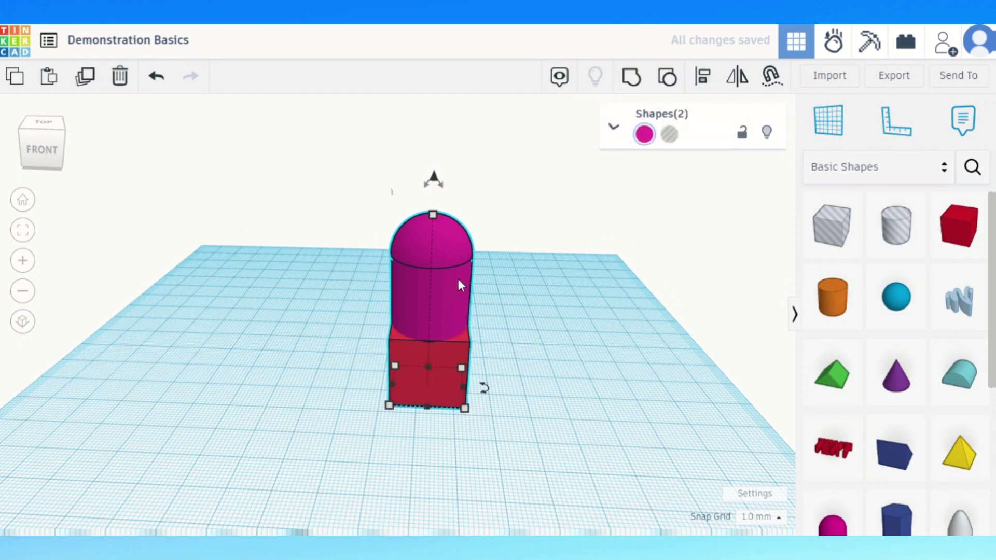
pyautogui.hotkey('ctrl', 'g')
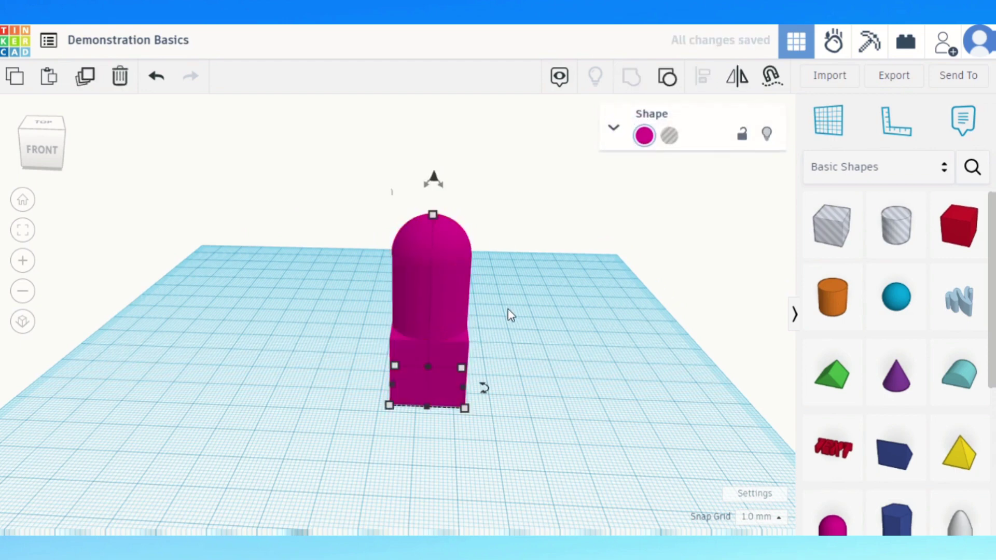
pyautogui.click(507, 309)
# Add a hole cylinder 13 mm wide and 36 mm tall, and embed it in the stack's box
pyautogui.moveTo(917, 224); pyautogui.dragTo(517, 397)
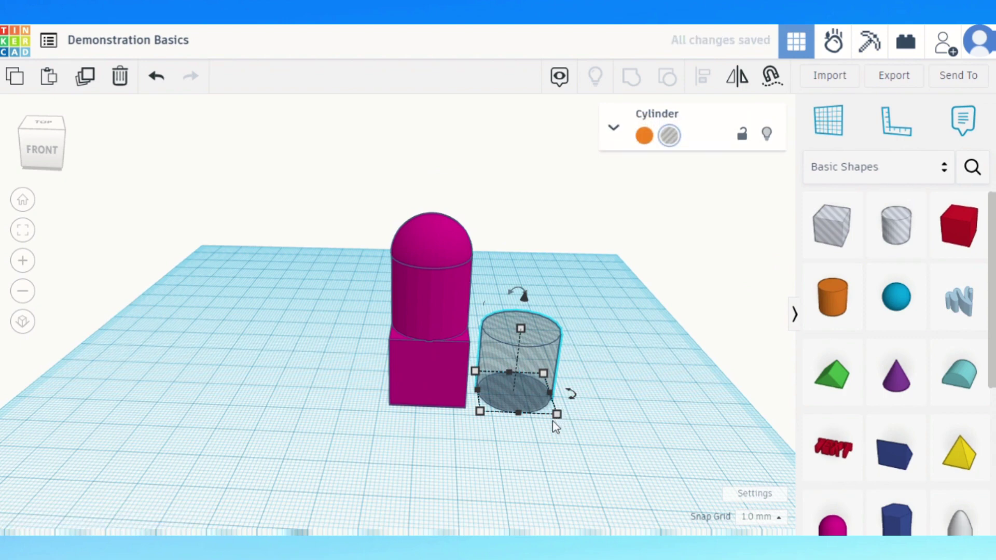
pyautogui.moveTo(558, 415); pyautogui.dragTo(526, 400)
pyautogui.moveTo(503, 344); pyautogui.dragTo(516, 265)
pyautogui.moveTo(514, 337); pyautogui.dragTo(436, 333)
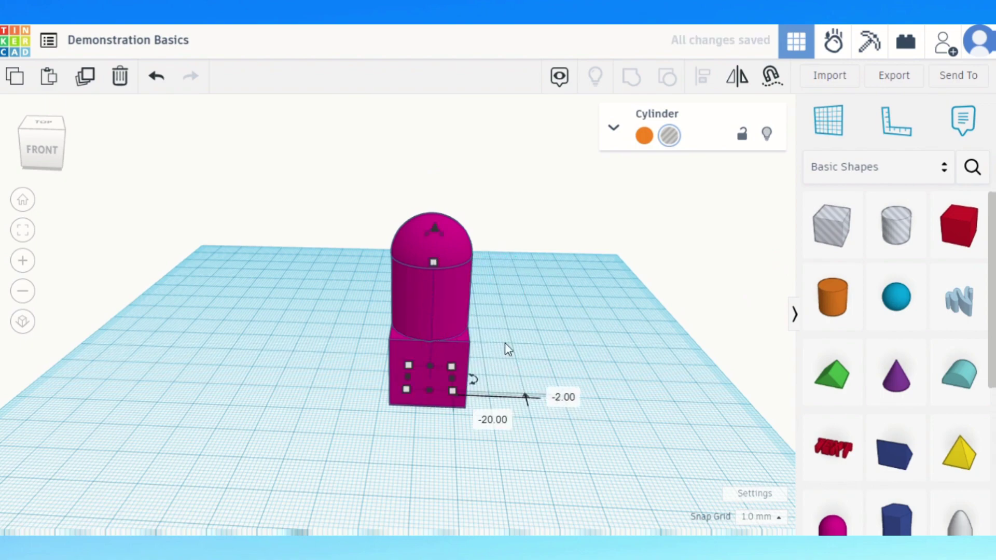
pyautogui.moveTo(511, 345); pyautogui.dragTo(317, 338, button='right')
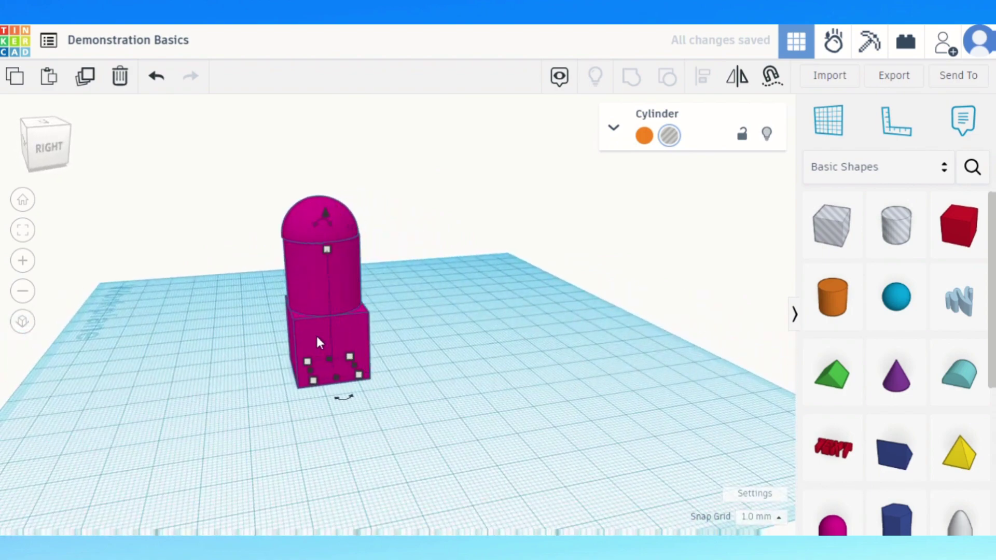
pyautogui.click(400, 344)
pyautogui.moveTo(400, 344); pyautogui.dragTo(576, 357, button='right')
# Group the hole cylinder with the magenta stack, cutting a round hole in the box underside
pyautogui.hotkey('ctrl', 'a')
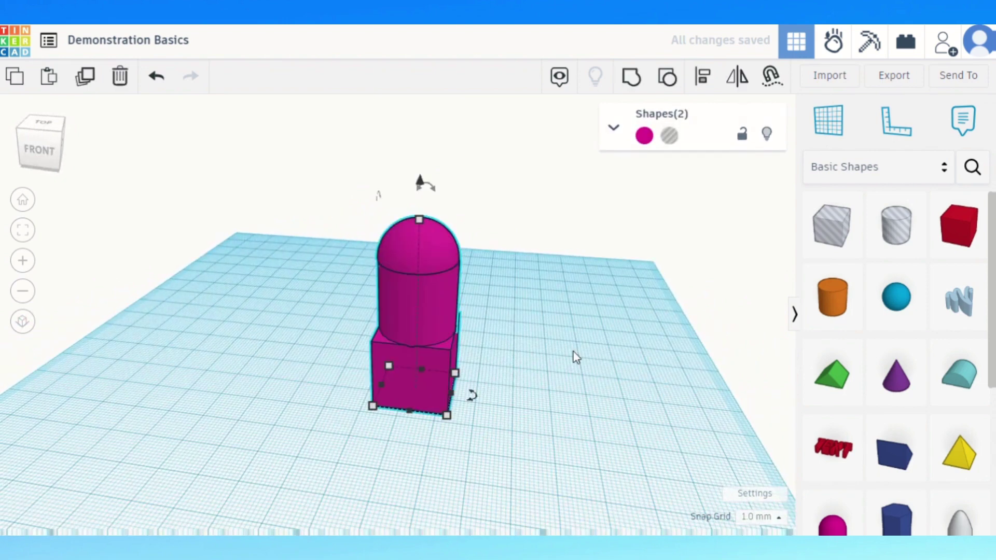
pyautogui.moveTo(347, 189); pyautogui.dragTo(493, 430)
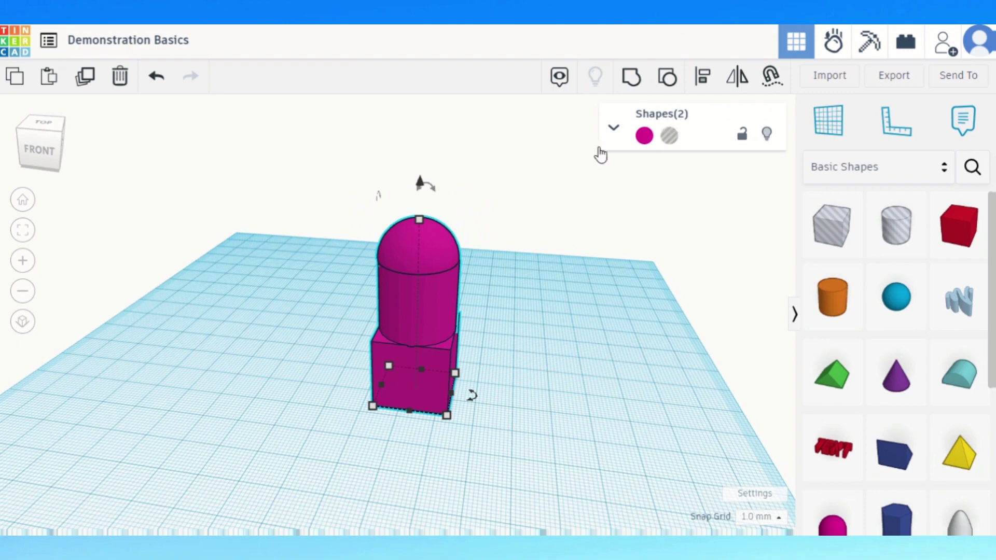
pyautogui.click(627, 83)
pyautogui.click(497, 322)
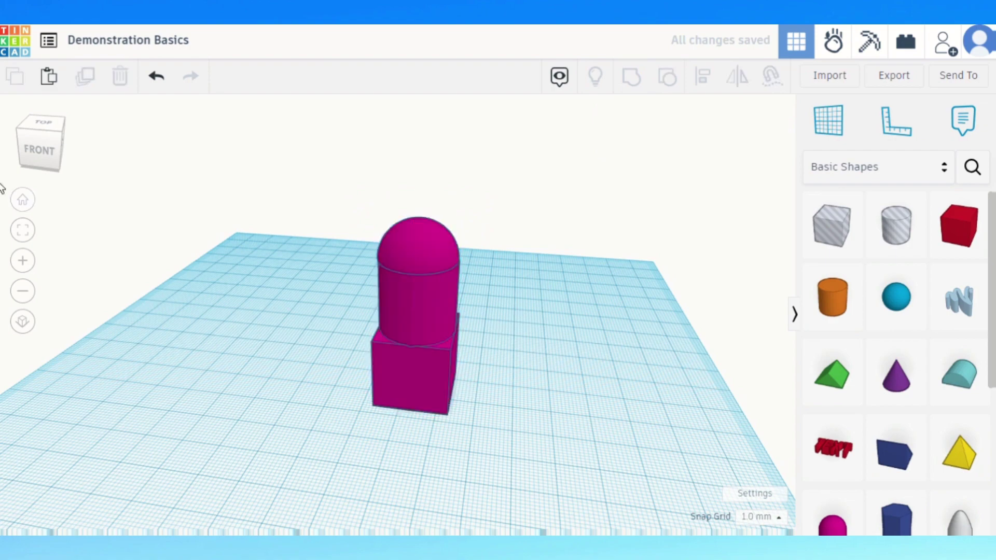
pyautogui.moveTo(35, 151)
pyautogui.mouseDown()
pyautogui.moveTo(35, 129)
pyautogui.moveTo(48, 142)
pyautogui.moveTo(32, 149)
pyautogui.mouseUp()
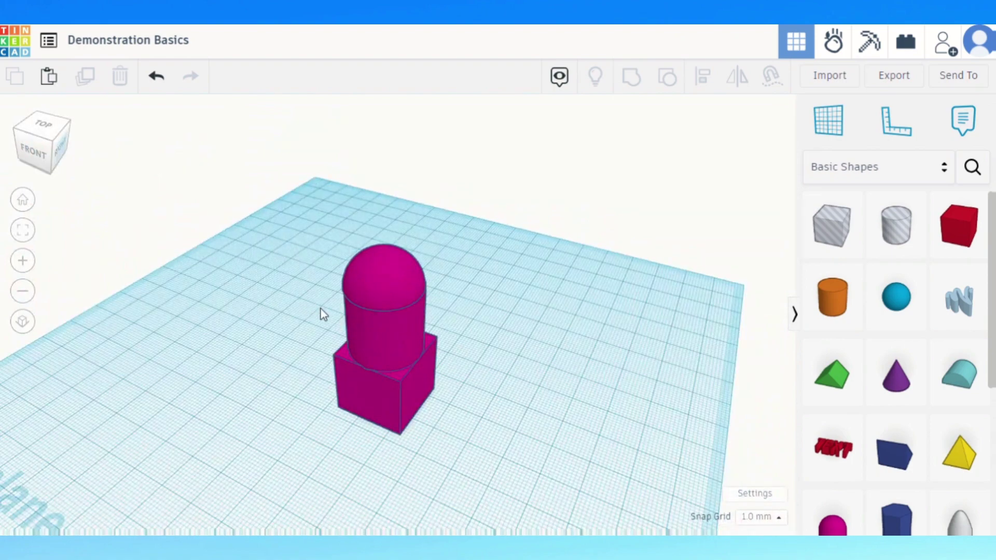
# Ungroup the magenta stack with Ctrl+Shift+G into its separate shapes
pyautogui.moveTo(321, 309); pyautogui.dragTo(417, 282, button='right')
pyautogui.click(420, 280)
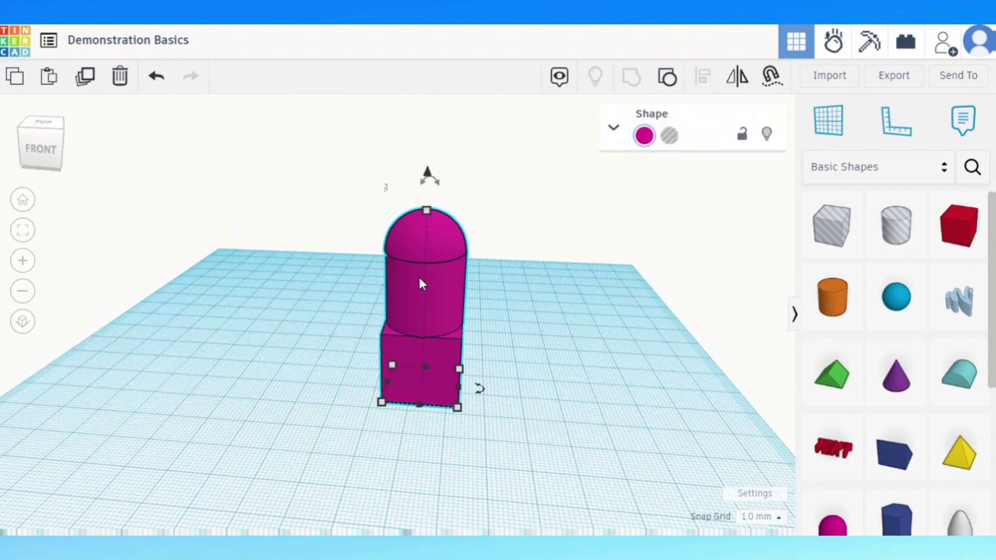
pyautogui.keyDown('shift'); pyautogui.click(420, 281); pyautogui.keyUp('shift')
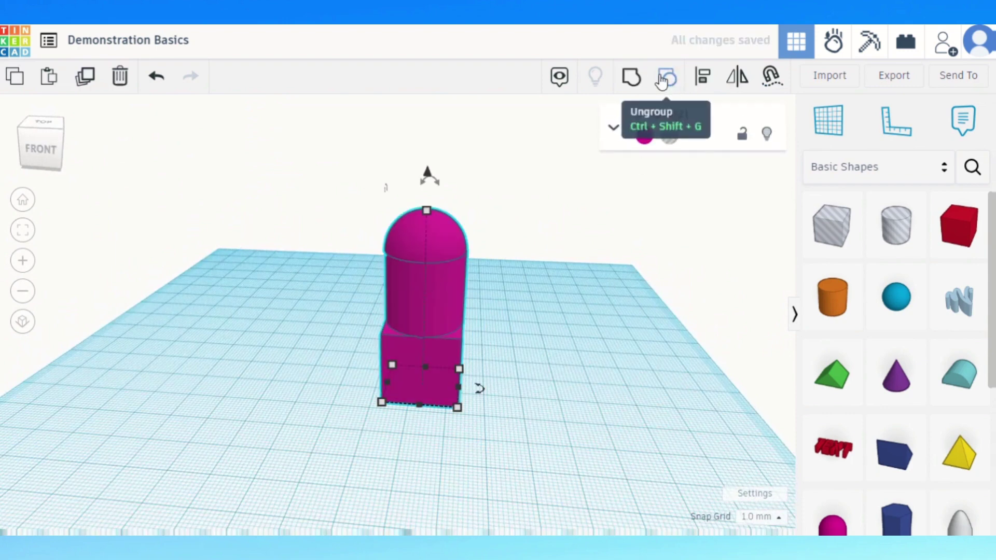
pyautogui.click(525, 276)
pyautogui.click(433, 327)
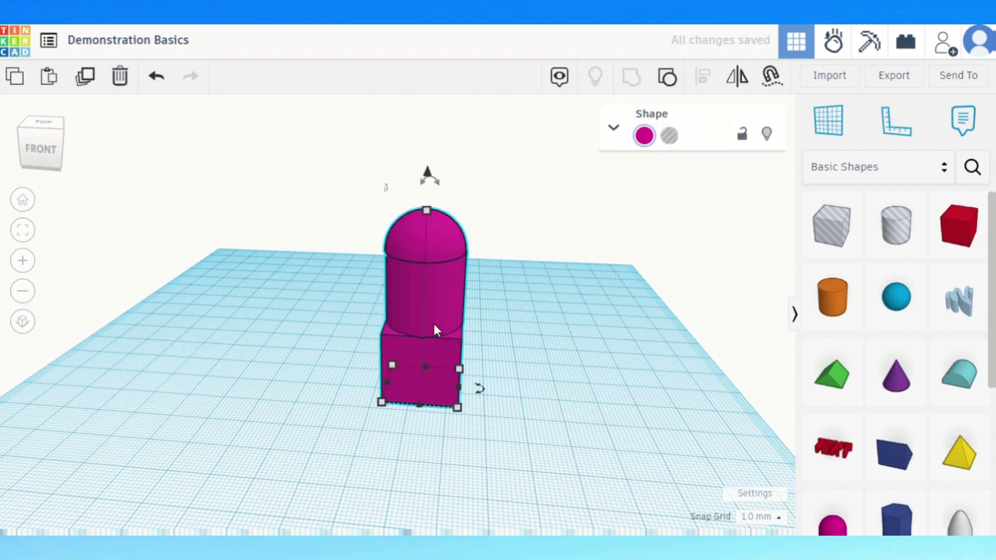
pyautogui.hotkey('ctrl', 'shift', 'g')
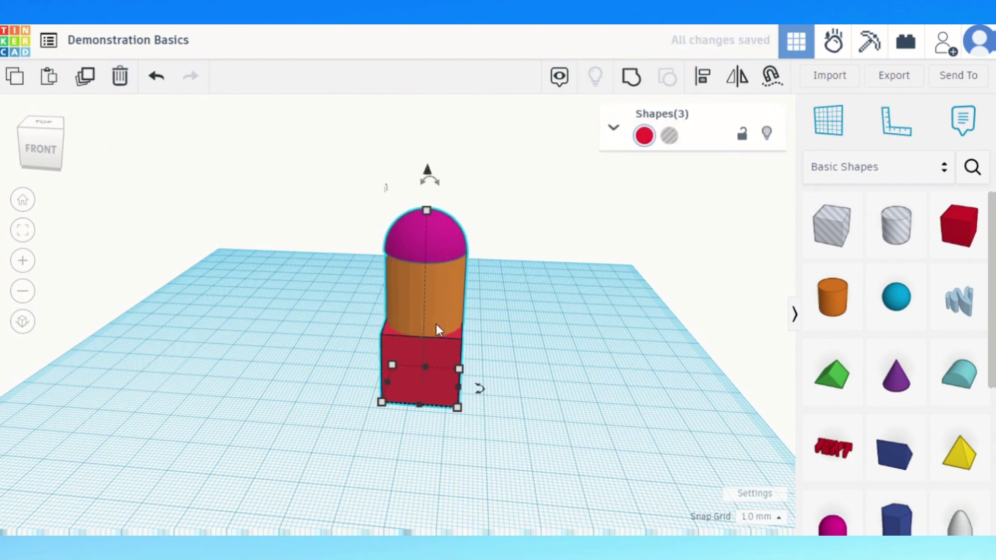
pyautogui.click(521, 326)
# Spread the dome, orange cylinder and red box apart on the workplane
pyautogui.moveTo(420, 258); pyautogui.dragTo(284, 261)
pyautogui.moveTo(441, 285); pyautogui.dragTo(540, 295)
pyautogui.moveTo(441, 342); pyautogui.dragTo(327, 358)
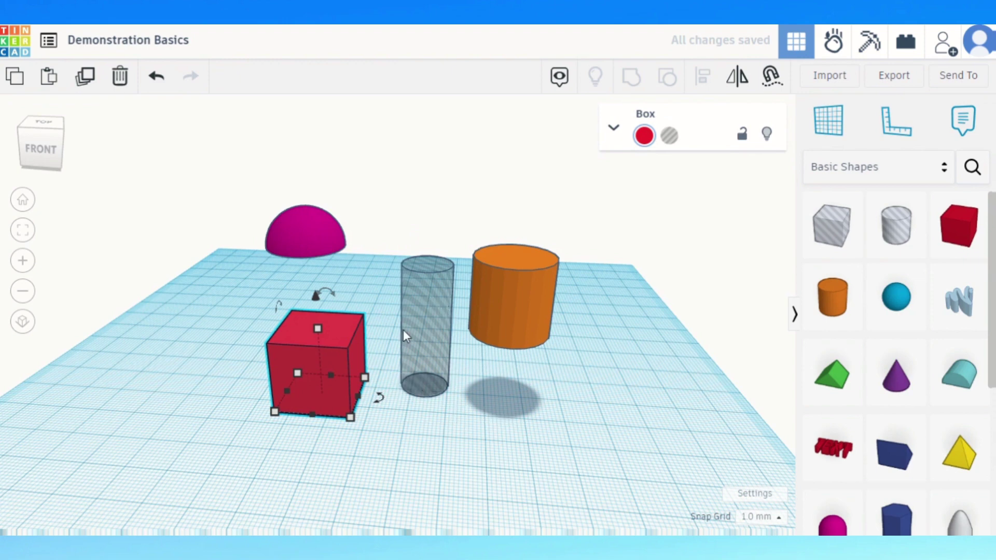
# Set the orange and hole cylinders side by side and float the dome above the red box
pyautogui.moveTo(325, 349); pyautogui.dragTo(481, 356)
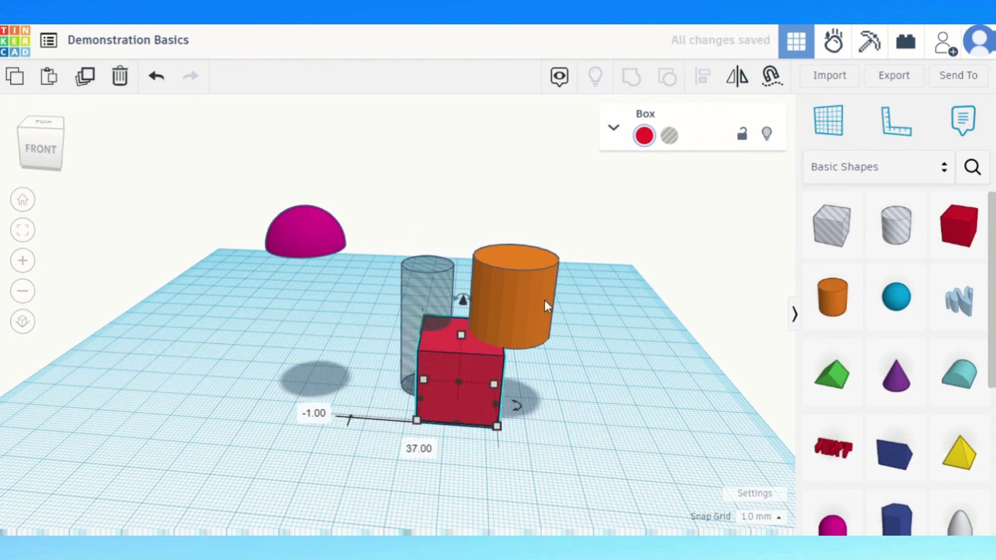
pyautogui.moveTo(544, 299); pyautogui.dragTo(534, 306)
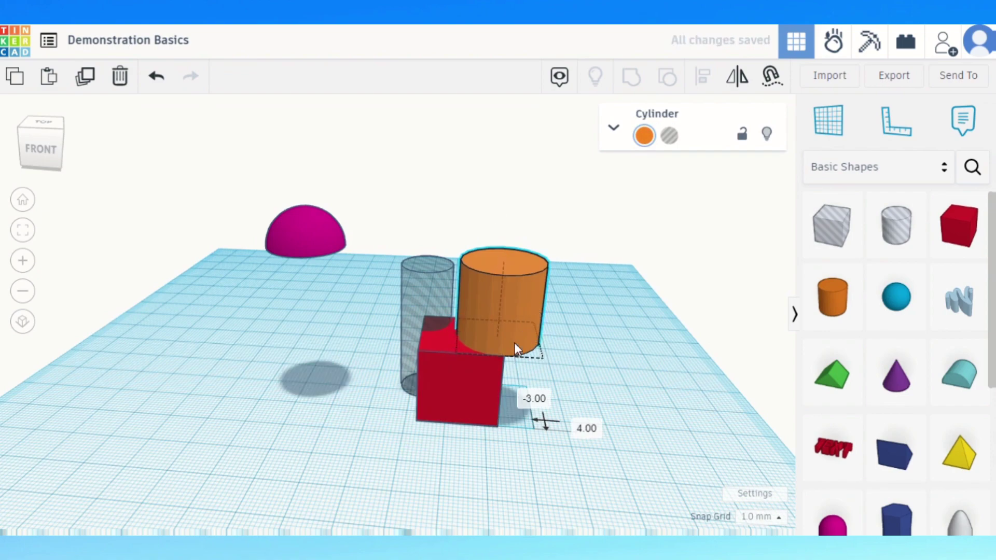
pyautogui.moveTo(514, 343); pyautogui.dragTo(514, 291, button='right')
pyautogui.moveTo(515, 291); pyautogui.dragTo(279, 325)
pyautogui.moveTo(421, 280); pyautogui.dragTo(333, 277)
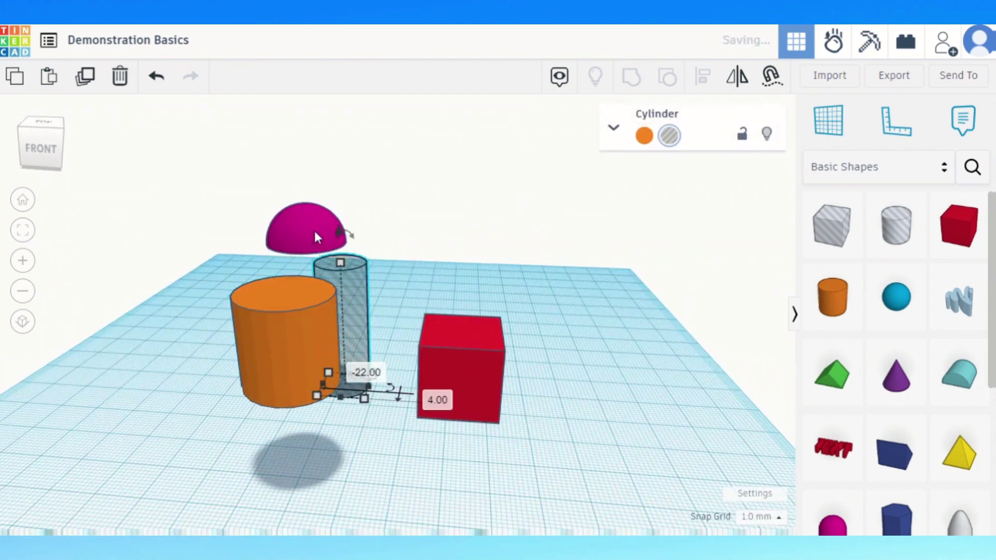
pyautogui.moveTo(316, 233); pyautogui.dragTo(490, 247)
pyautogui.moveTo(486, 256); pyautogui.dragTo(455, 248, button='right')
# Group the dome with the red box into one magenta shape and position it beside the cylinders
pyautogui.keyDown('shift'); pyautogui.click(439, 385); pyautogui.keyUp('shift')
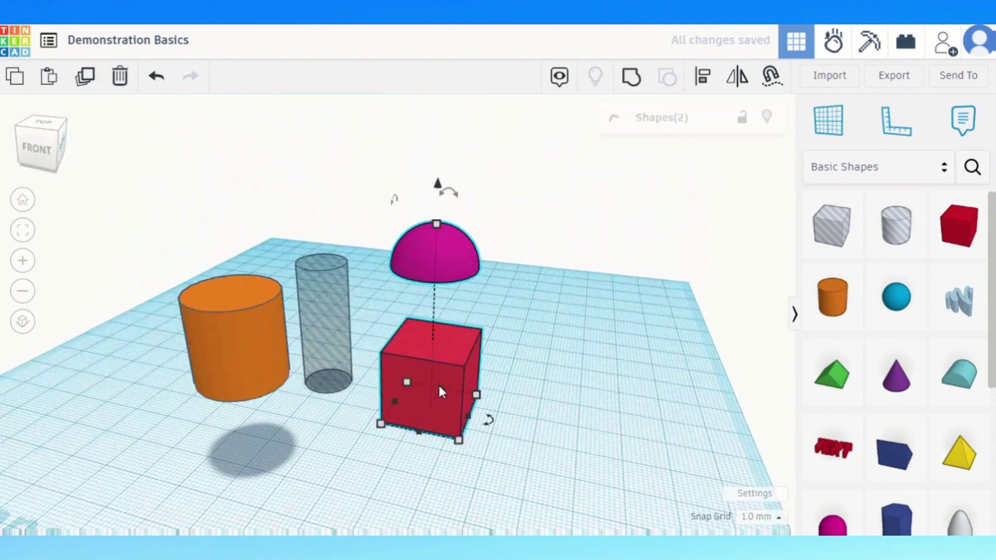
pyautogui.click(631, 79)
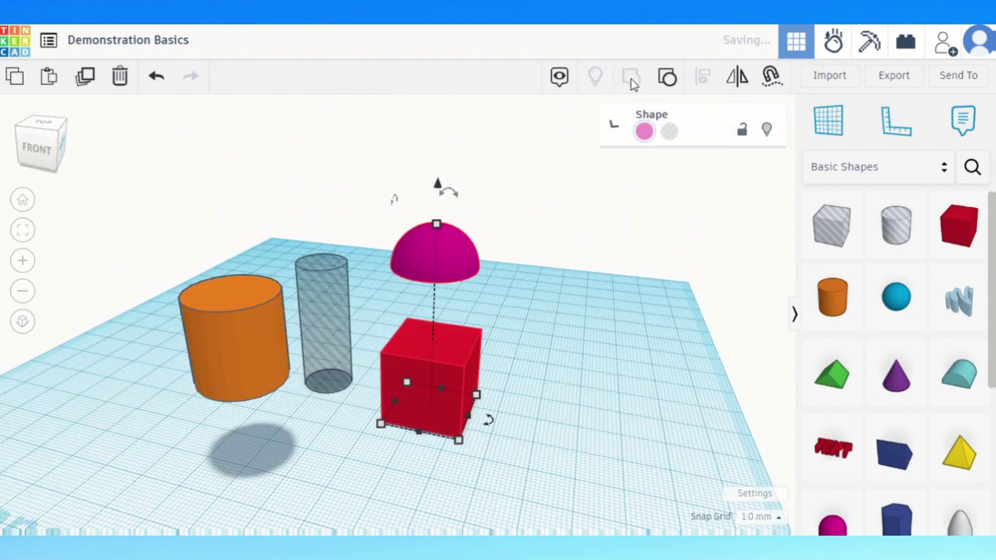
pyautogui.click(541, 318)
pyautogui.moveTo(540, 318); pyautogui.dragTo(458, 310, button='right')
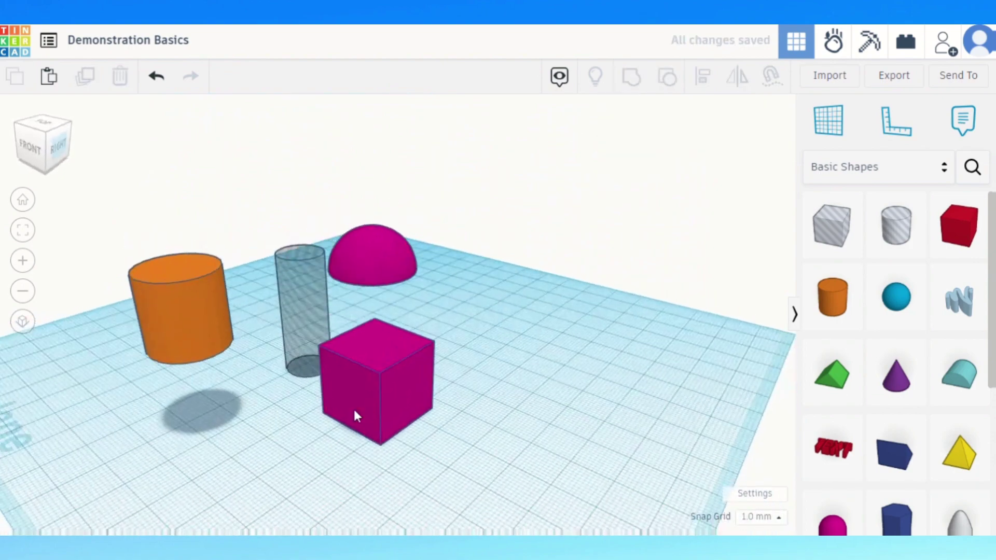
pyautogui.moveTo(378, 393)
pyautogui.mouseDown()
pyautogui.moveTo(554, 382)
pyautogui.moveTo(392, 359)
pyautogui.moveTo(434, 363)
pyautogui.moveTo(370, 394)
pyautogui.mouseUp()
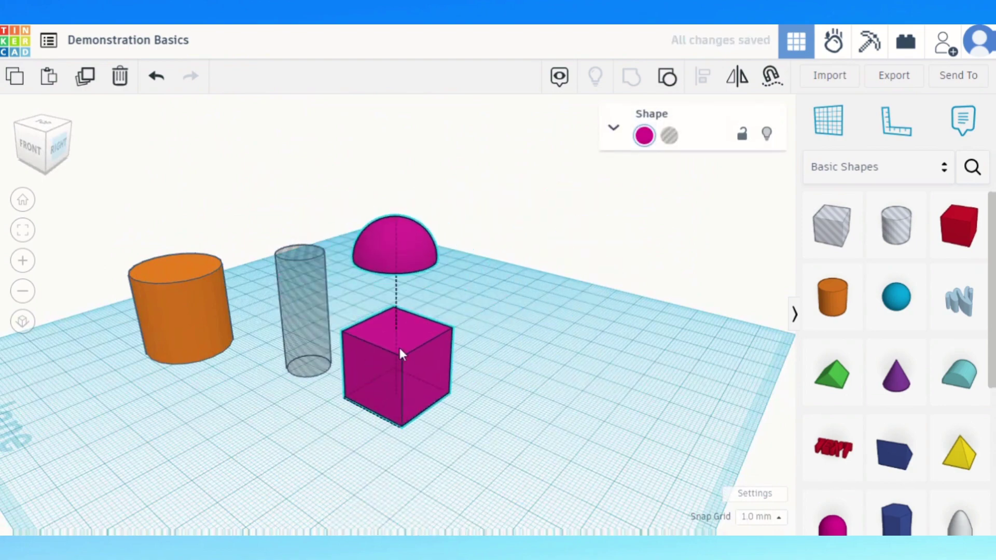
pyautogui.moveTo(398, 346); pyautogui.dragTo(379, 338)
pyautogui.moveTo(378, 337); pyautogui.dragTo(434, 342, button='right')
pyautogui.moveTo(451, 336); pyautogui.dragTo(436, 382)
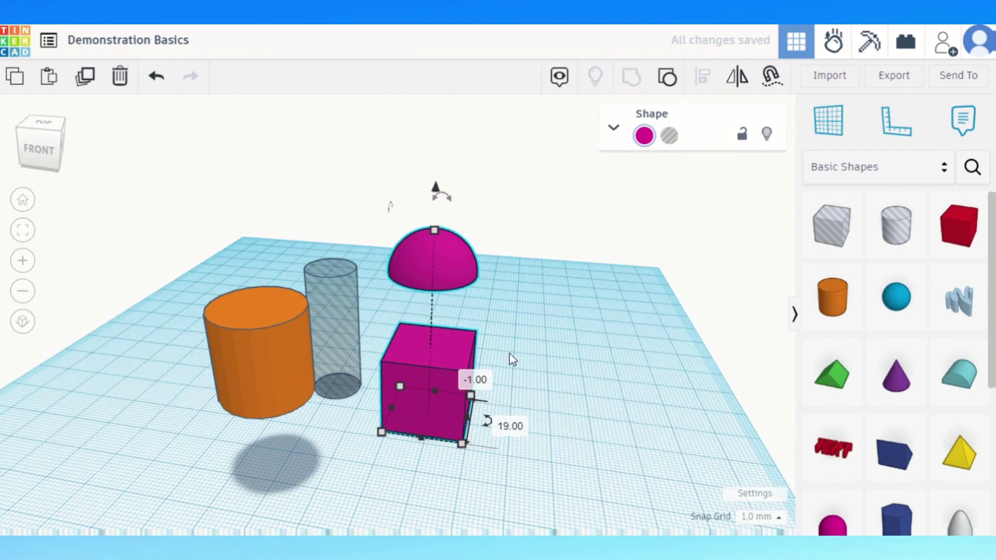
pyautogui.click(509, 353)
pyautogui.moveTo(509, 354); pyautogui.dragTo(500, 325, button='right')
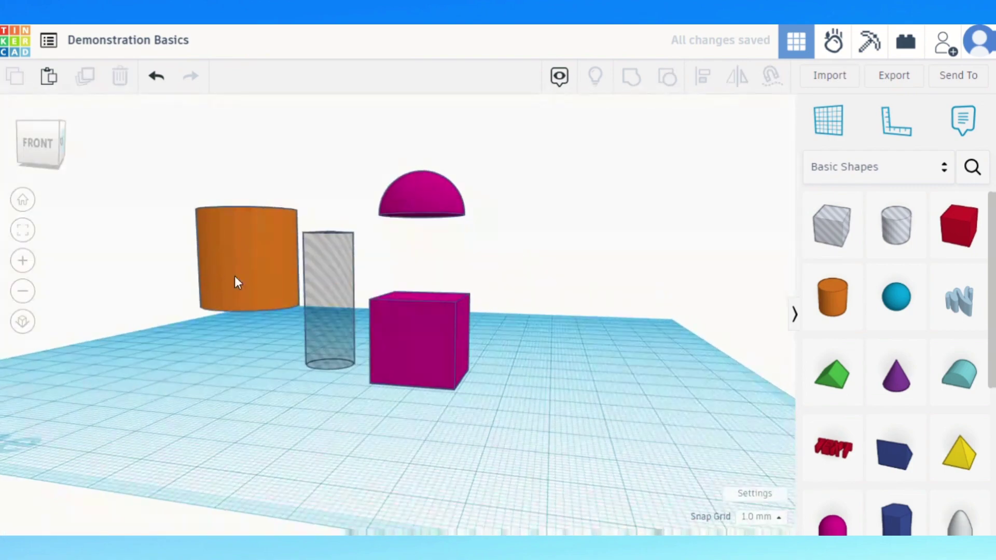
pyautogui.moveTo(234, 277); pyautogui.dragTo(398, 277)
pyautogui.moveTo(396, 276); pyautogui.dragTo(496, 451, button='right')
pyautogui.moveTo(496, 451); pyautogui.dragTo(446, 242)
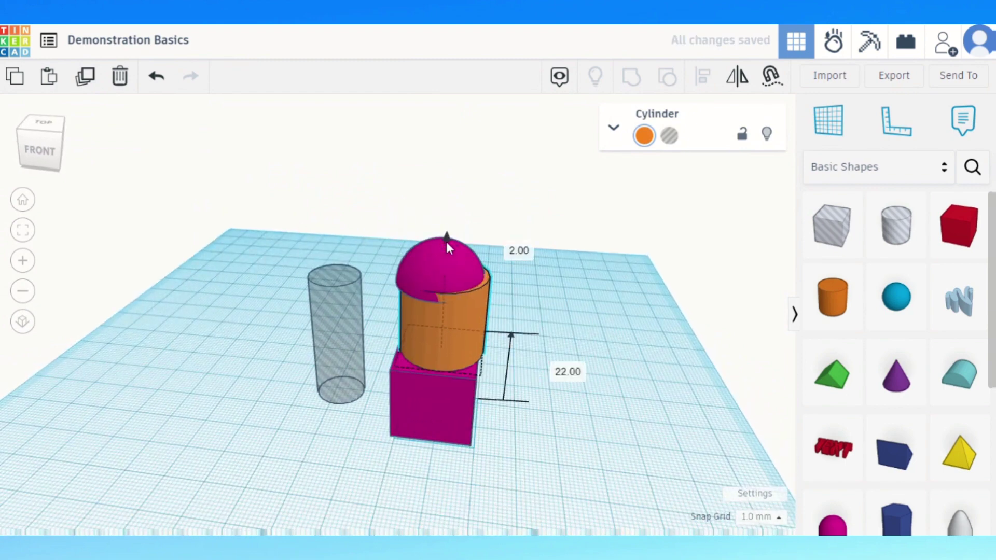
pyautogui.keyDown('shift'); pyautogui.click(410, 390); pyautogui.keyUp('shift')
pyautogui.click(638, 82)
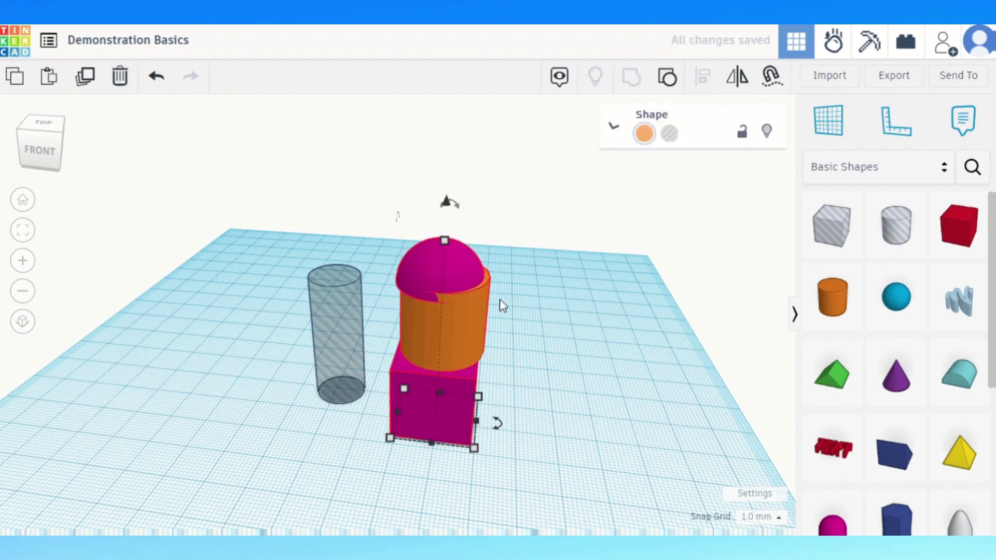
pyautogui.moveTo(499, 301); pyautogui.dragTo(359, 307, button='right')
pyautogui.scroll(10, 466, 280)
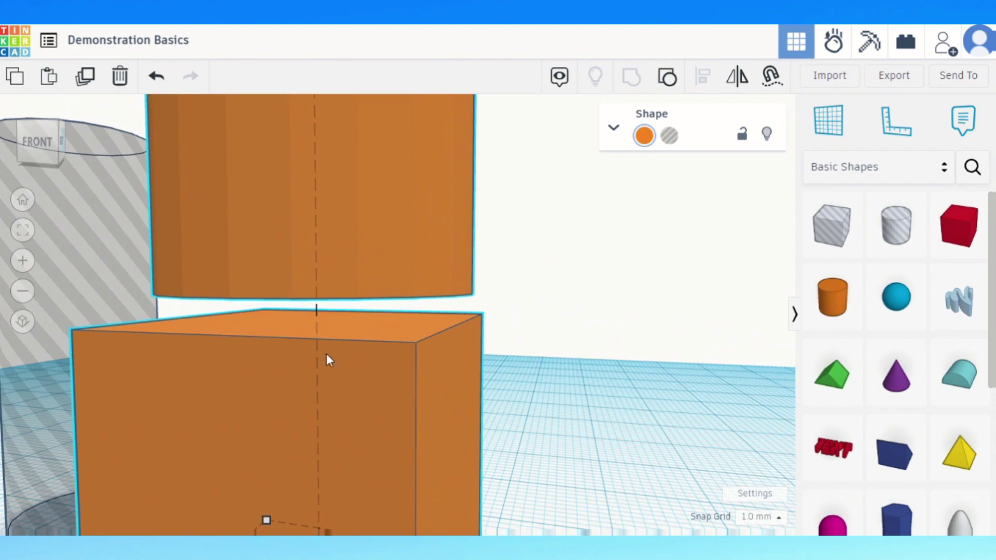
pyautogui.scroll(-8, 326, 354)
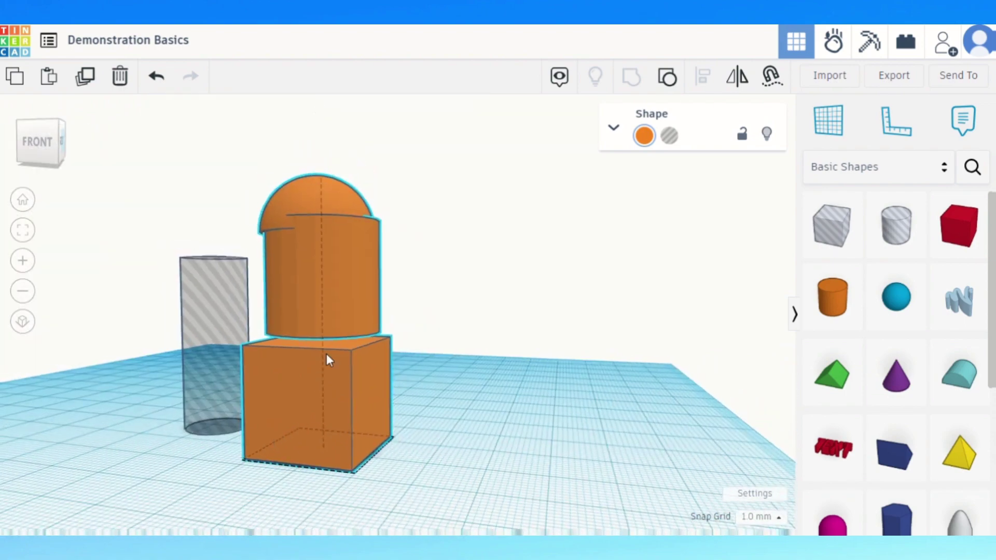
pyautogui.moveTo(325, 354); pyautogui.dragTo(456, 370, button='right')
pyautogui.scroll(-4, 464, 376)
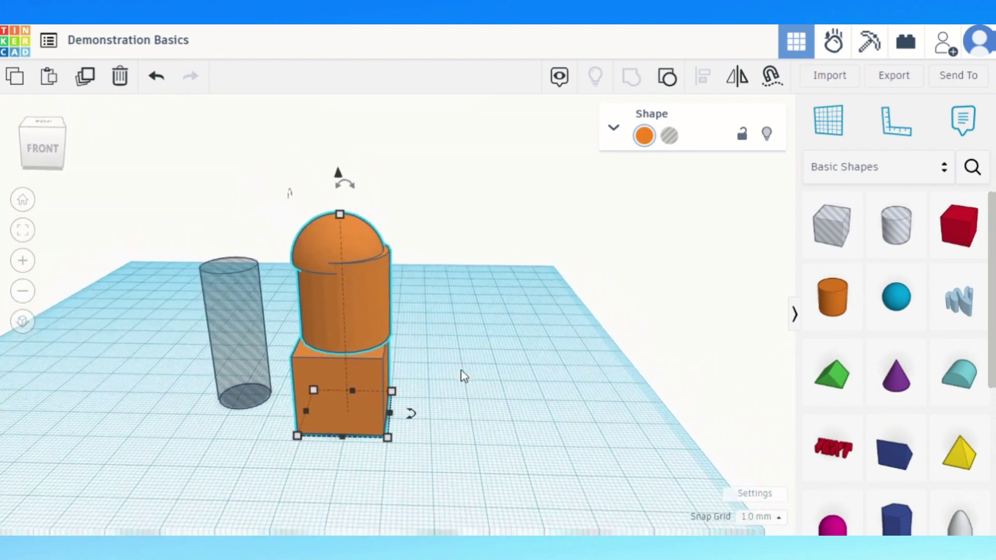
pyautogui.scroll(2, 359, 324)
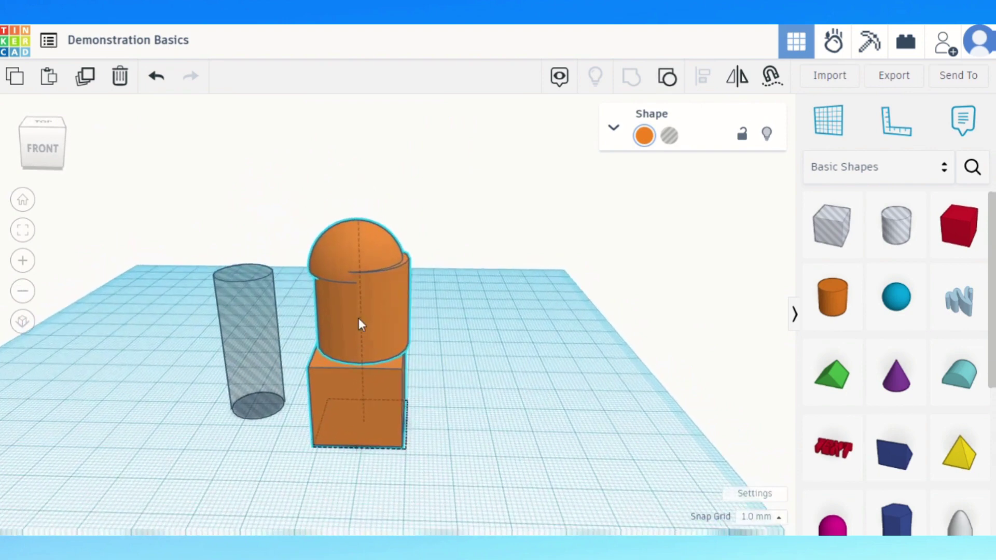
pyautogui.moveTo(360, 324); pyautogui.dragTo(322, 304, button='right')
pyautogui.hotkey('ctrl', 'z')
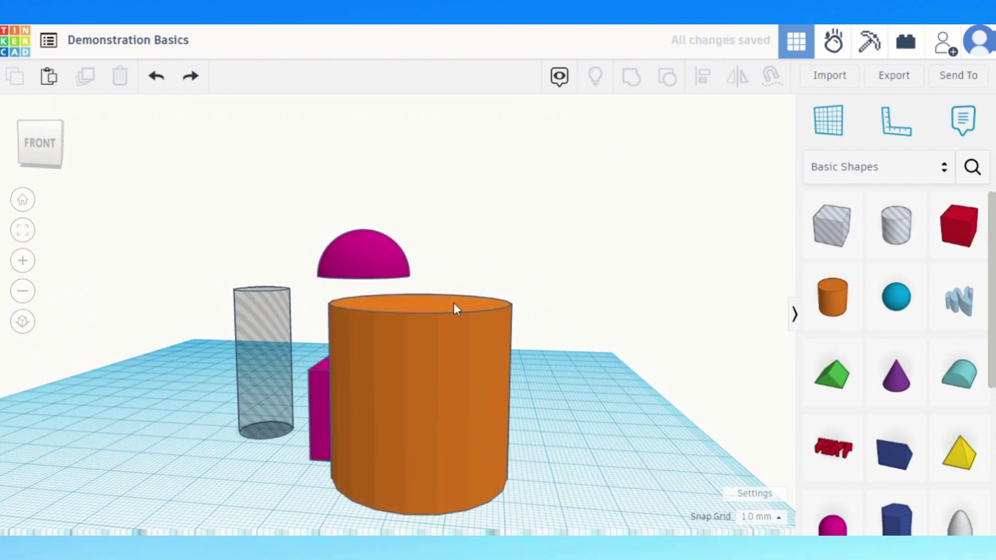
pyautogui.hotkey('ctrl', 'z')
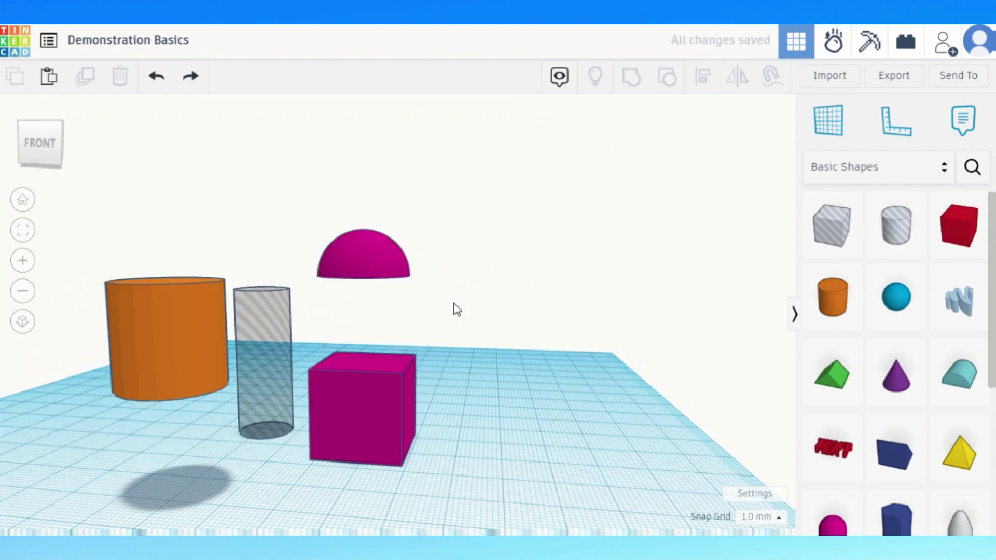